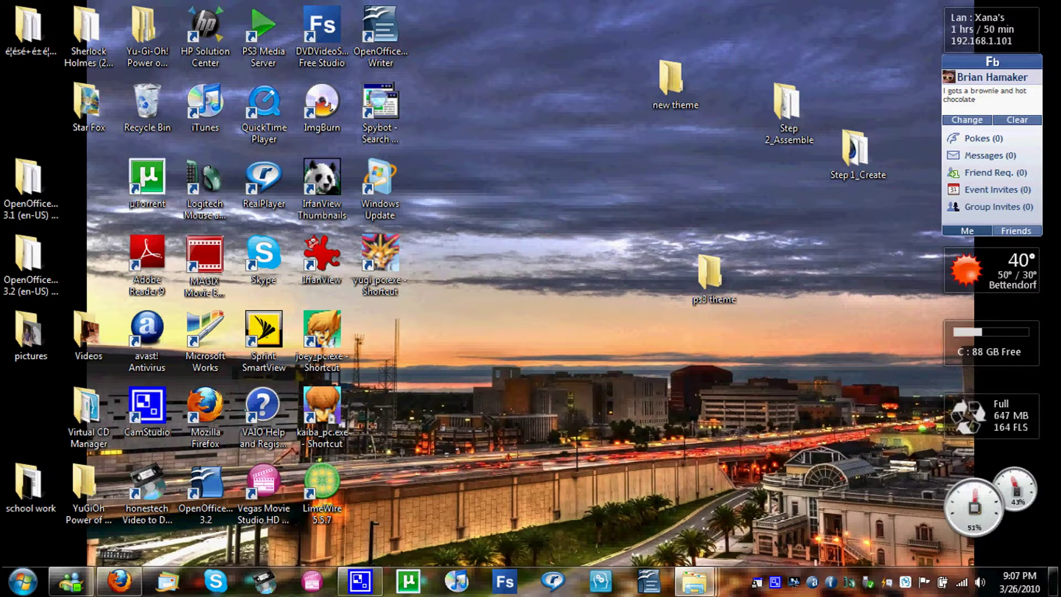
Bring up the PS3 themes tutorial in Firefox, scroll it, then minimize the browser
click(118, 579)
scroll(270, 375, down, 10)
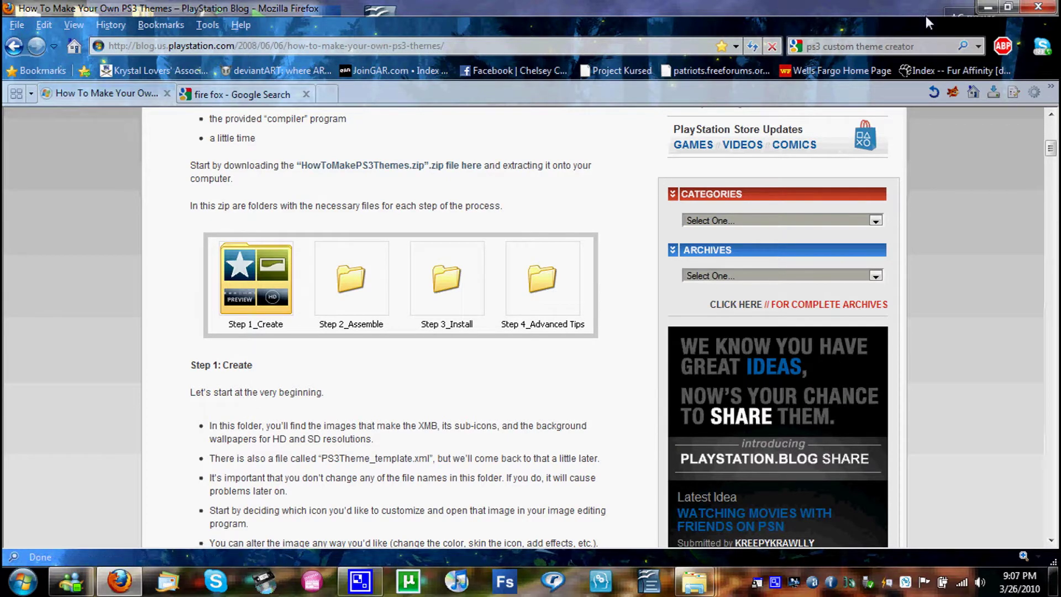
click(978, 11)
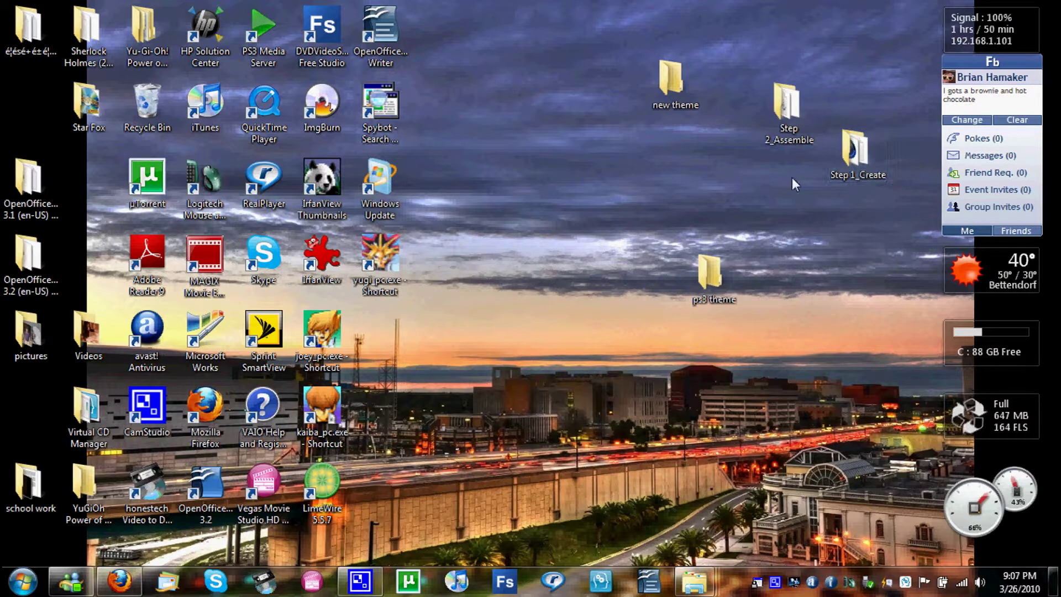
Open the Step 1_Create folder, scroll through its theme images, and restore the tutorial page
double_click(874, 176)
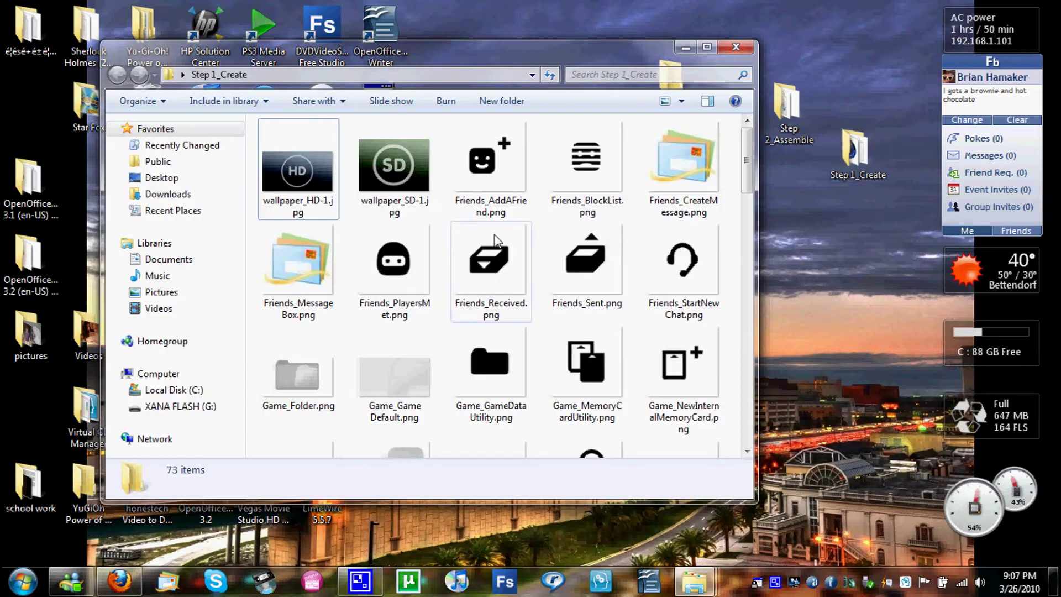
scroll(496, 239, down, 5)
scroll(497, 241, down, 5)
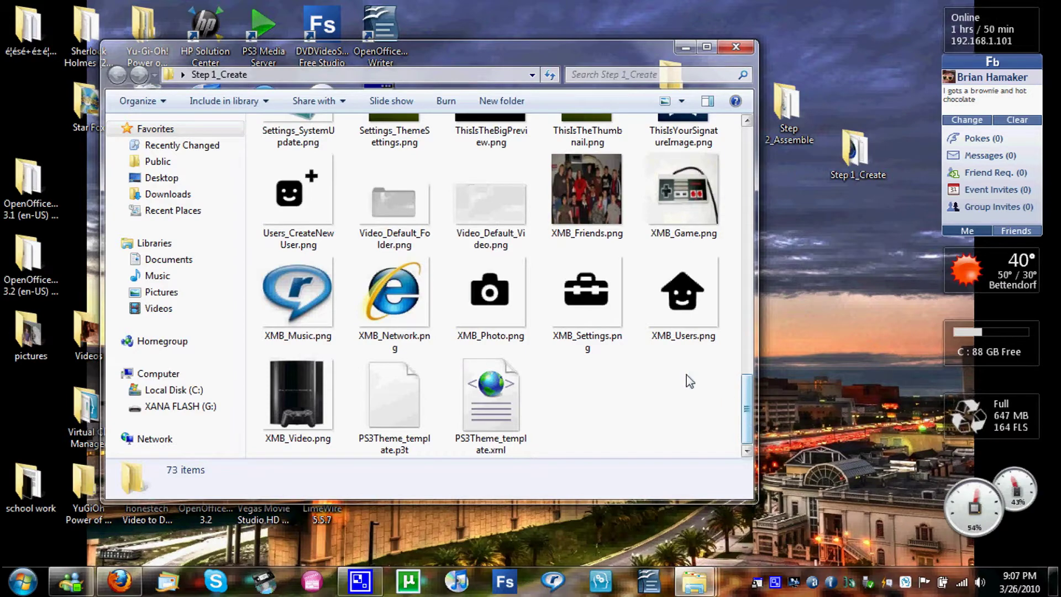
drag(747, 412, 740, 188)
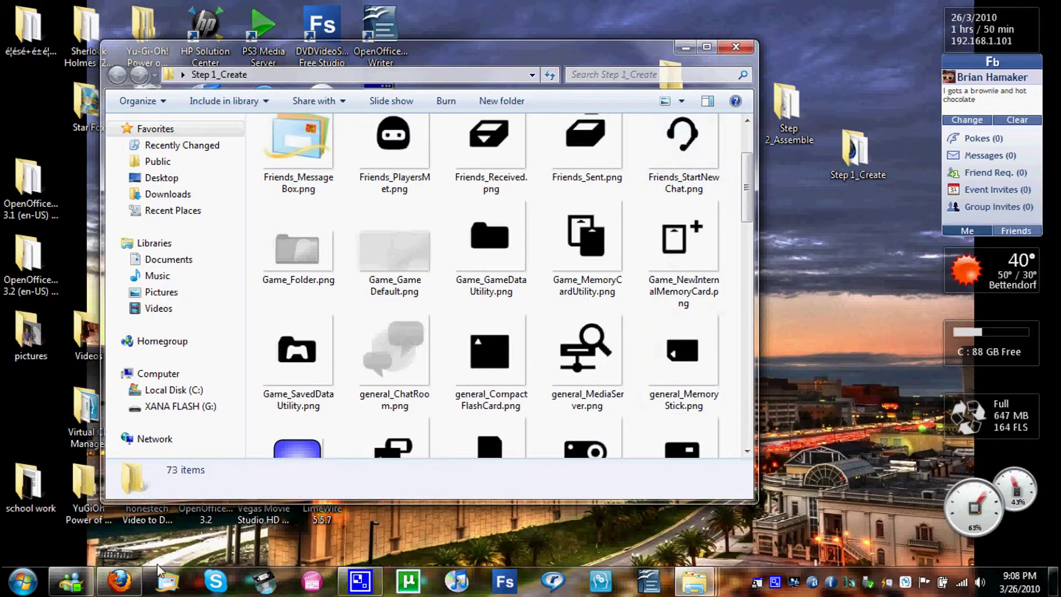
mouse_move(119, 580)
click(110, 480)
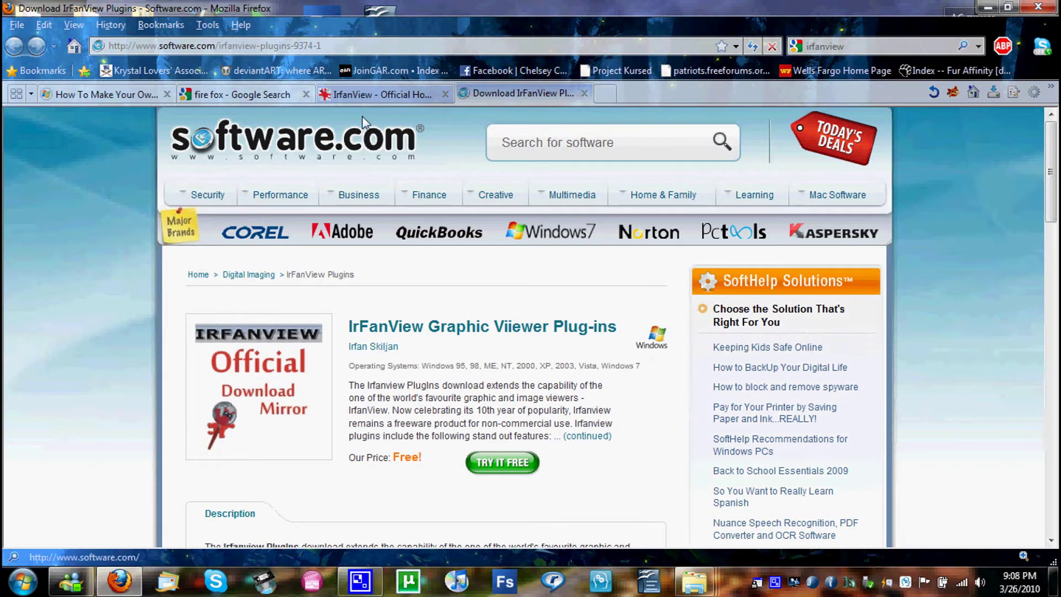
Close the IrfanView plugins download and IrfanView homepage tabs, then minimize Firefox
scroll(414, 143, down, 3)
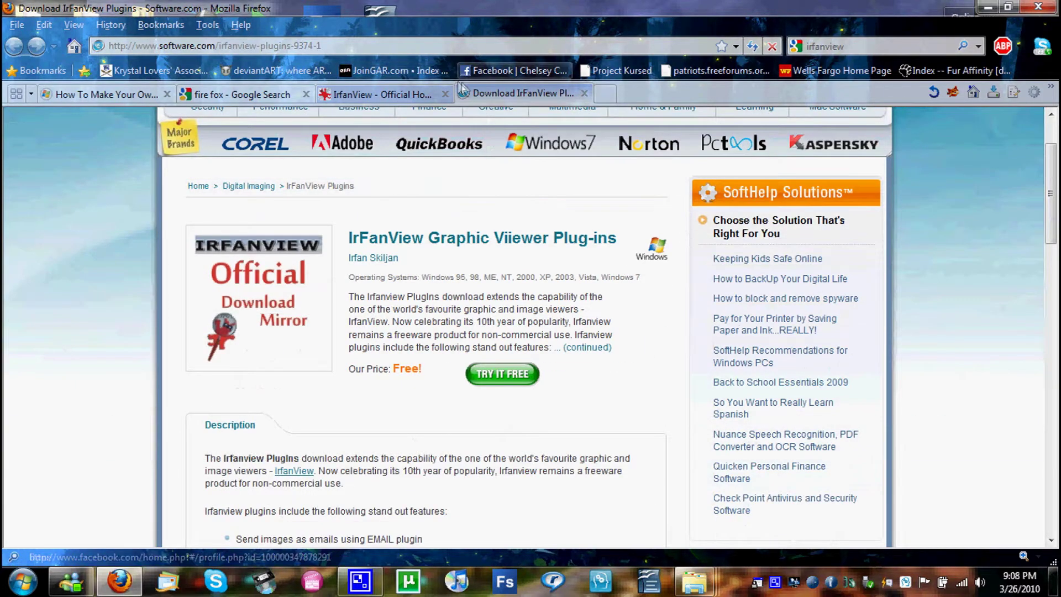
click(584, 94)
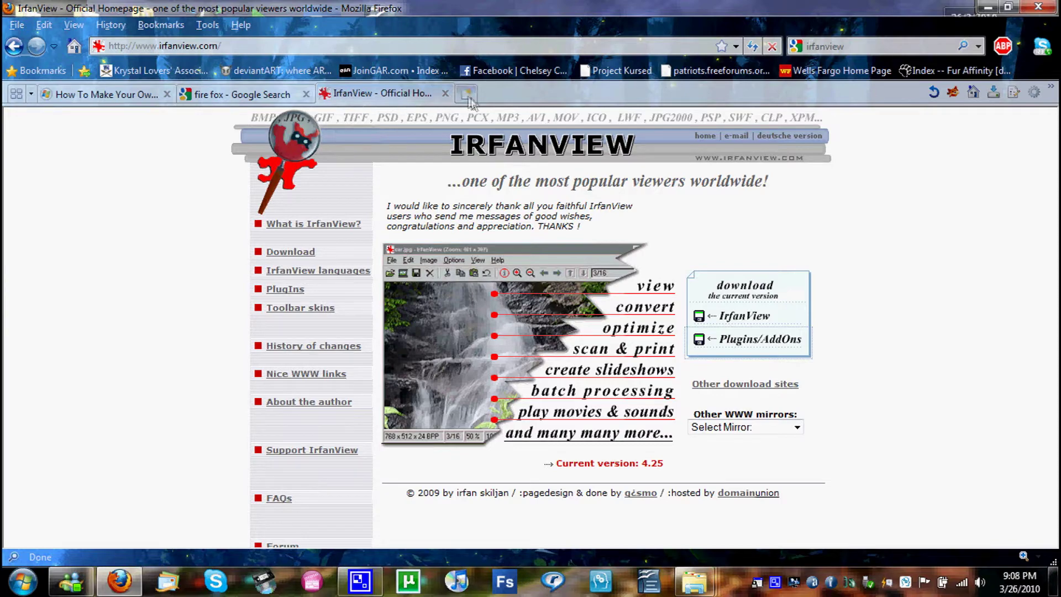
click(444, 94)
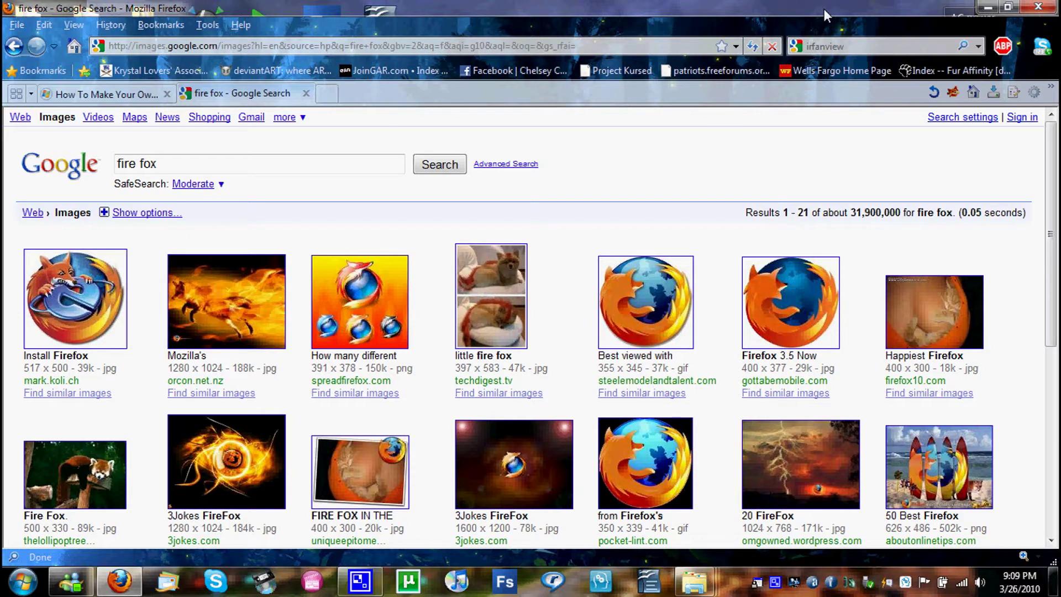
click(989, 7)
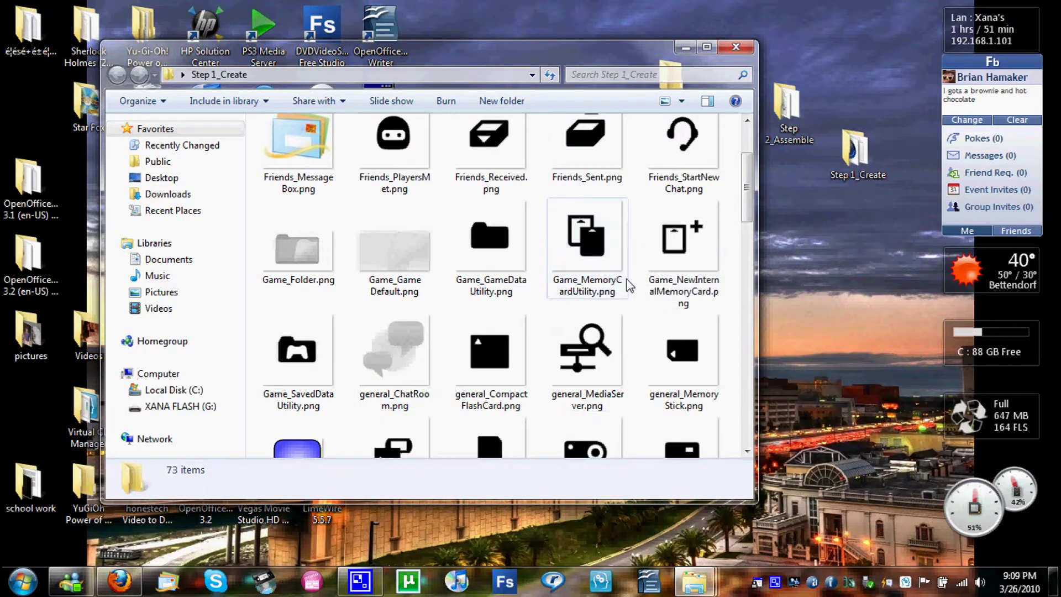
Scroll Step 1_Create's icons down to the Network and Settings images, briefly restoring Firefox
mouse_move(614, 283)
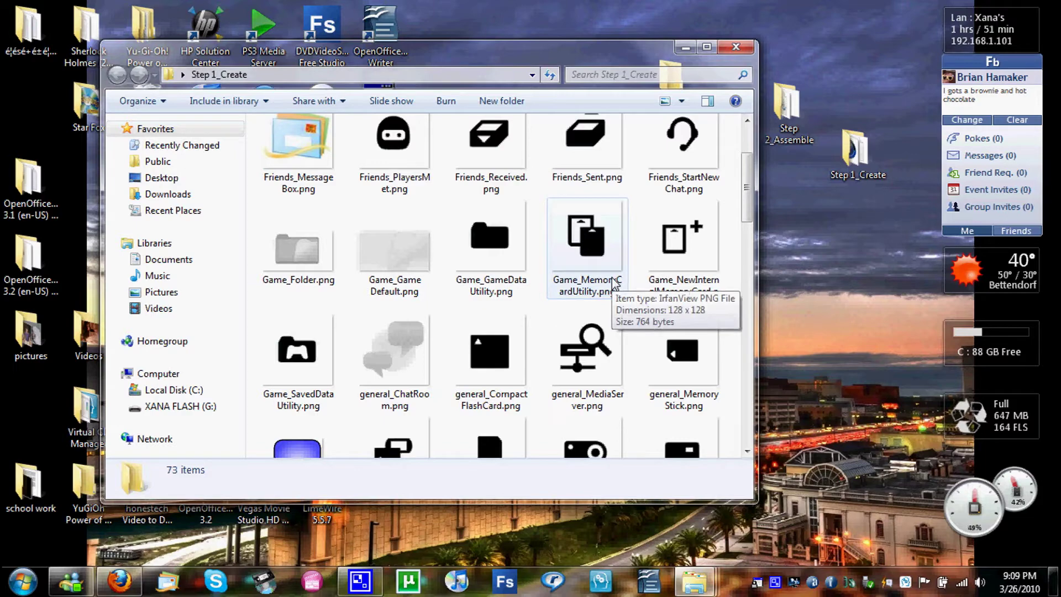
scroll(621, 279, down, 10)
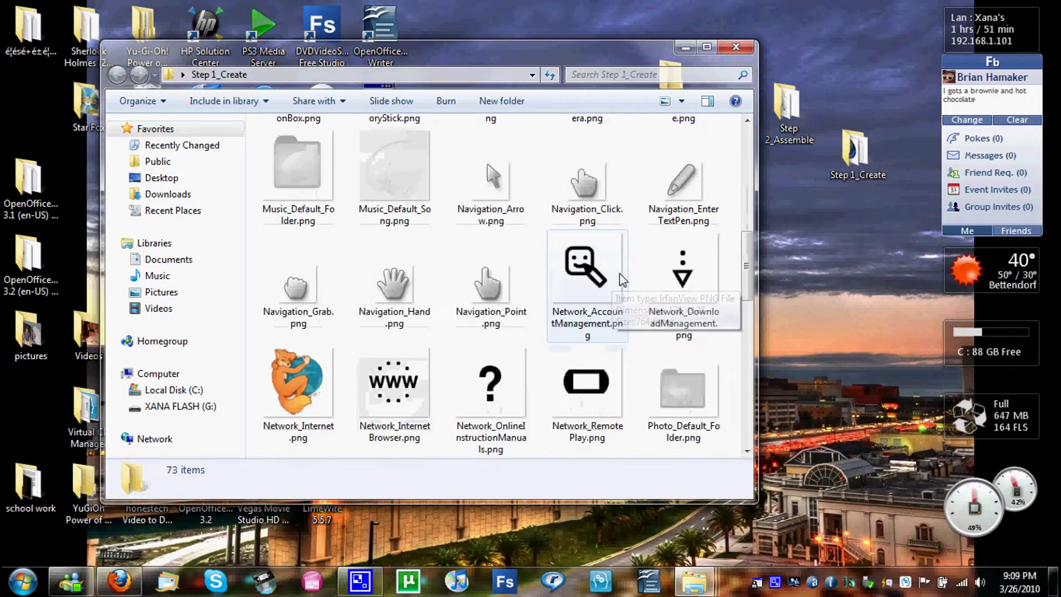
scroll(621, 279, up, 10)
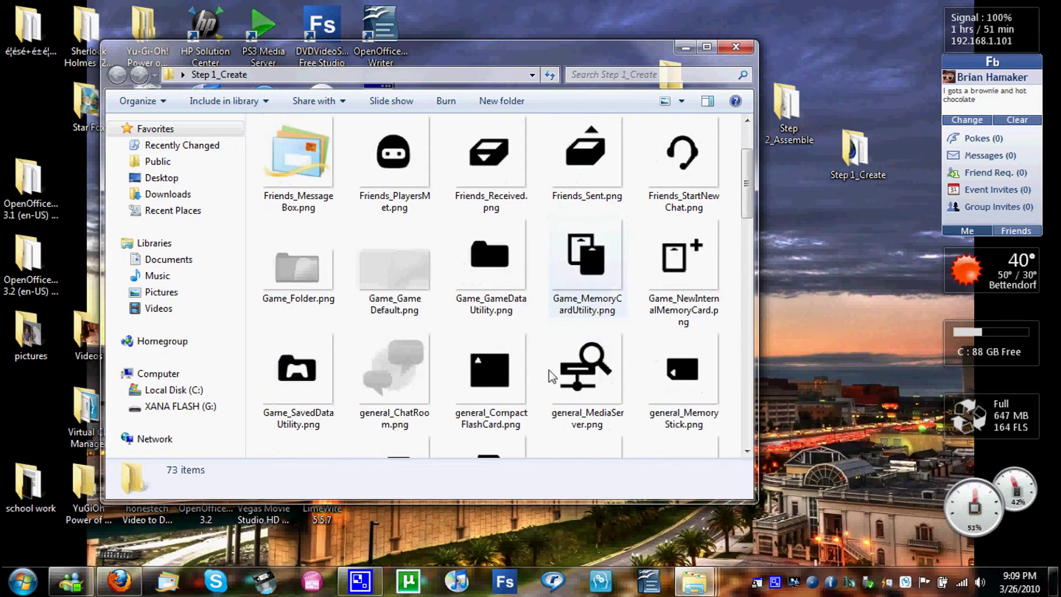
click(123, 579)
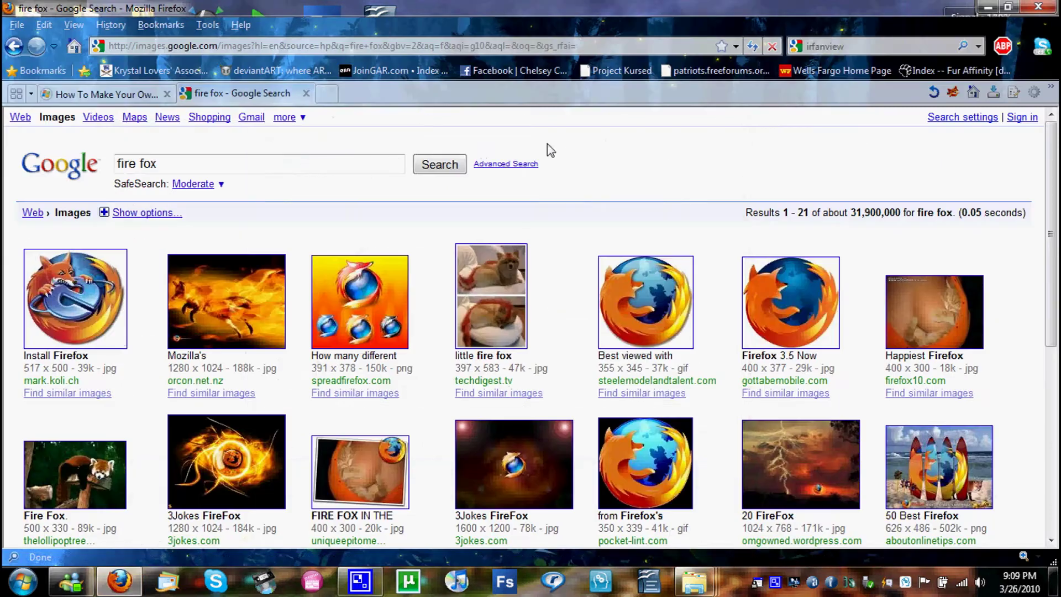
click(987, 6)
scroll(401, 359, down, 10)
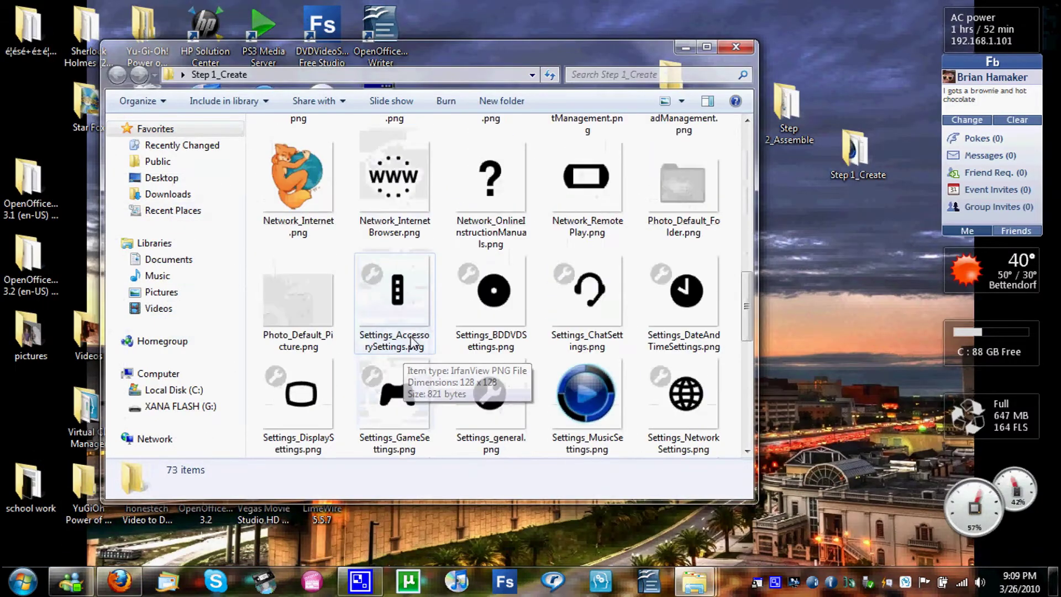
Open Network_Internet.png in IrfanView and confirm its 128 × 128 size without resizing
double_click(310, 234)
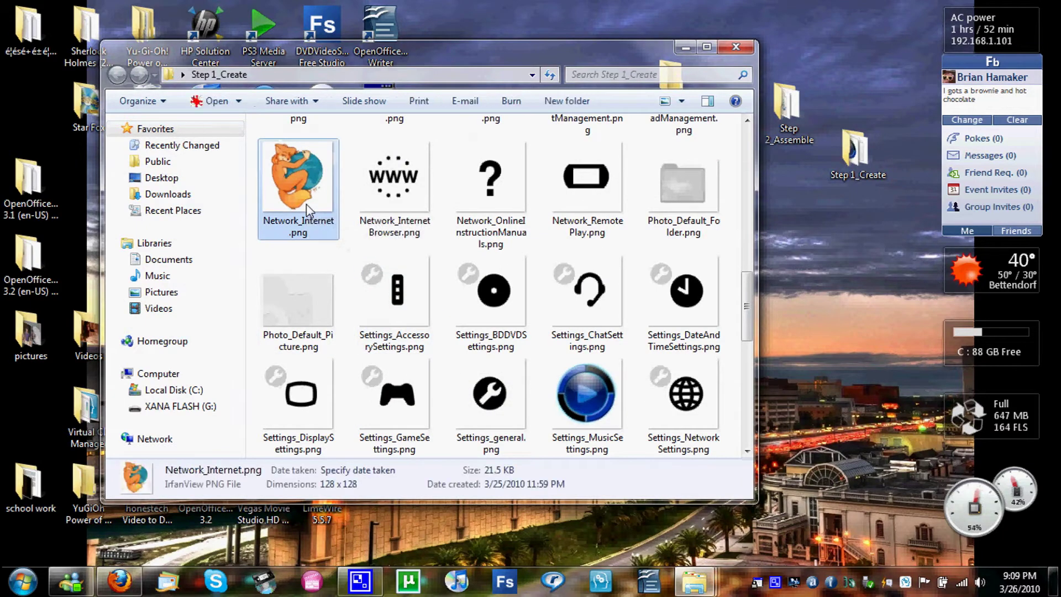
click(184, 123)
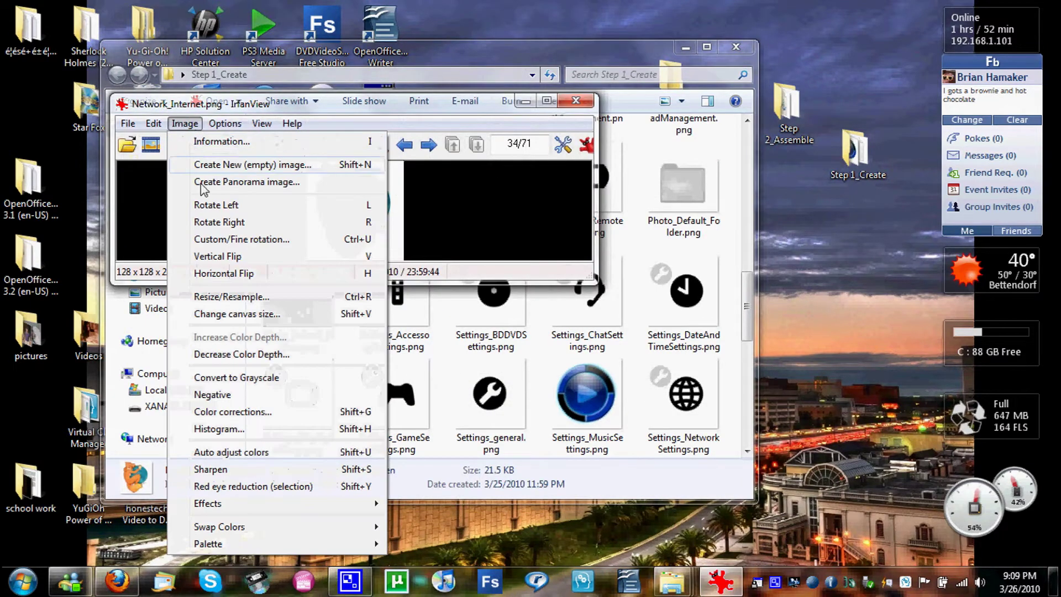
click(235, 297)
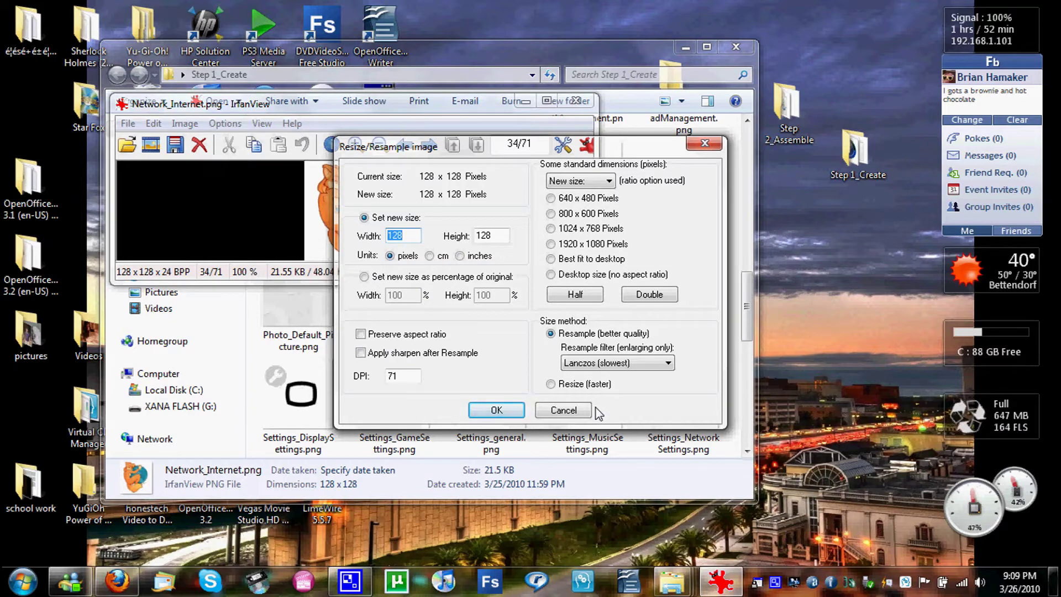
click(575, 410)
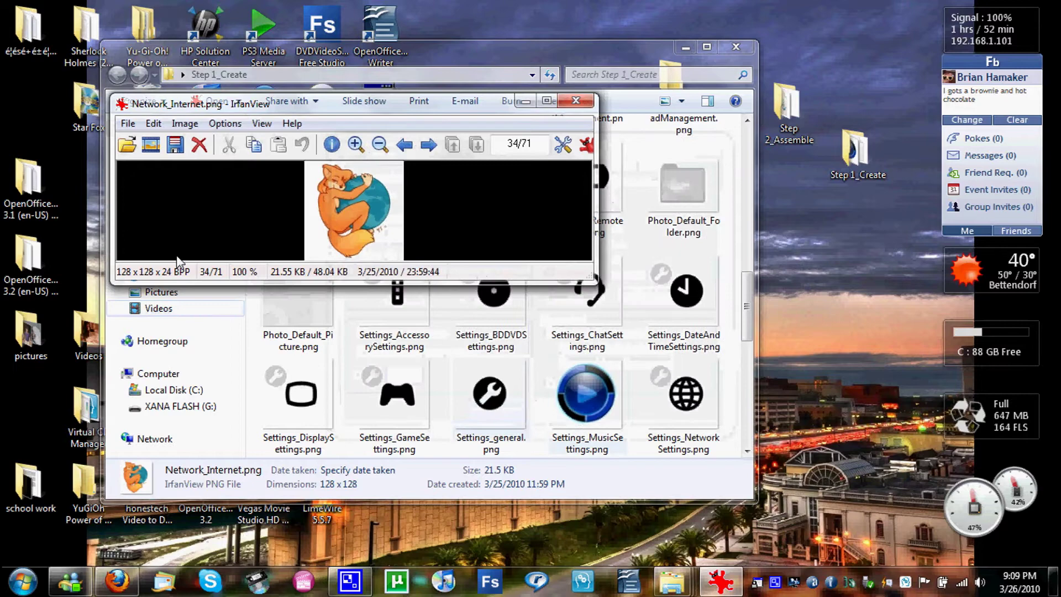
click(127, 124)
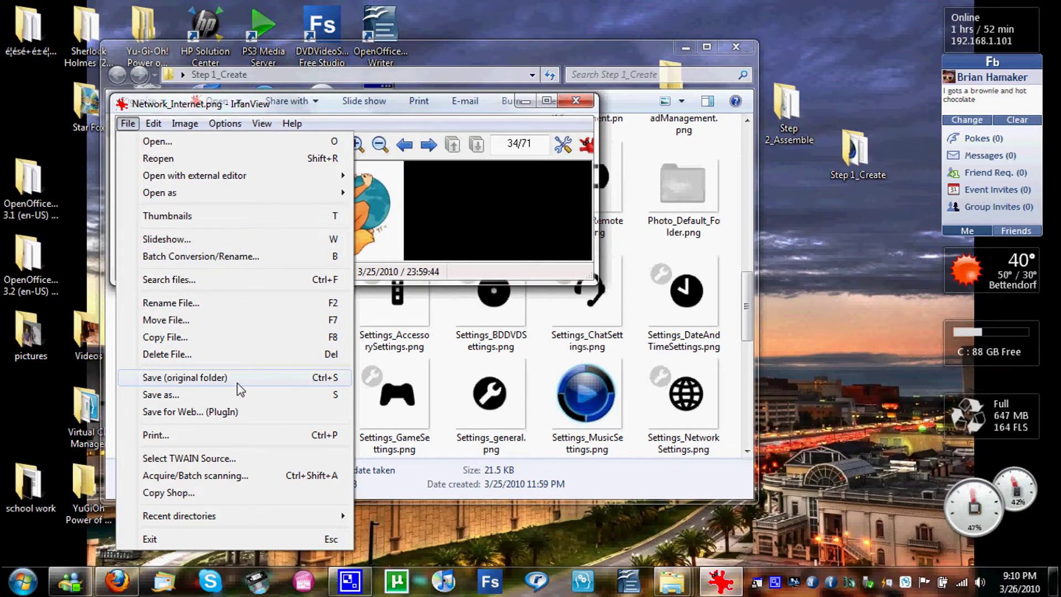
click(477, 221)
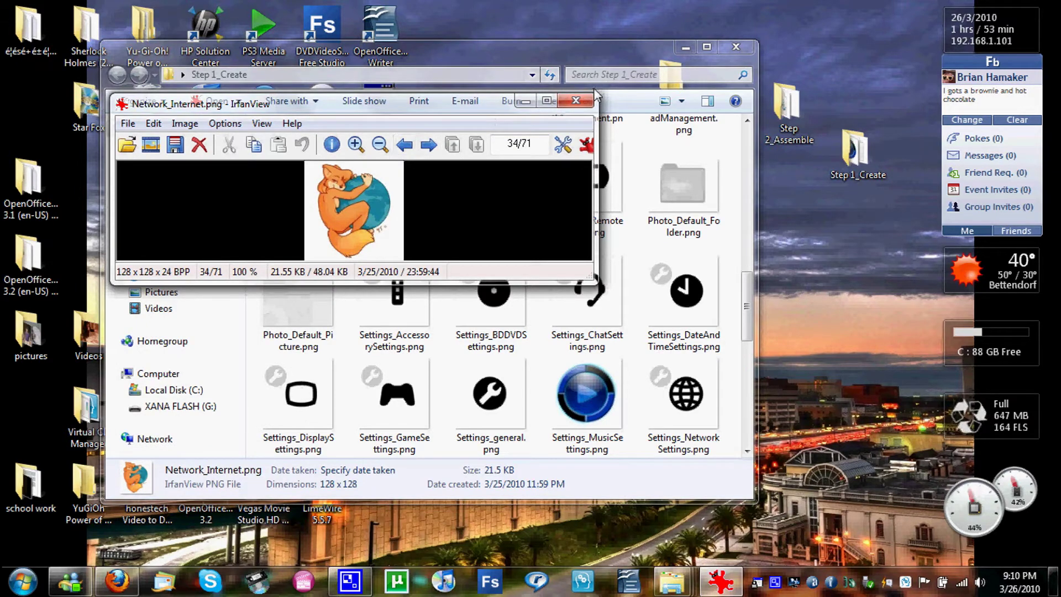
Close IrfanView and delete the old PS3Theme_template.p3t from Step 1_Create
click(576, 100)
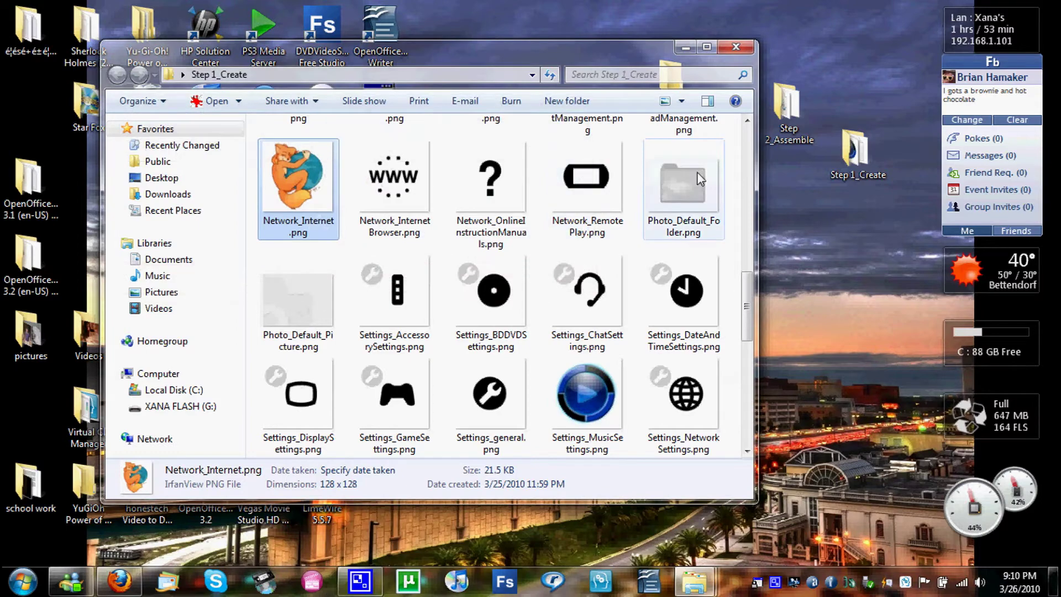
scroll(697, 173, down, 3)
scroll(682, 214, up, 5)
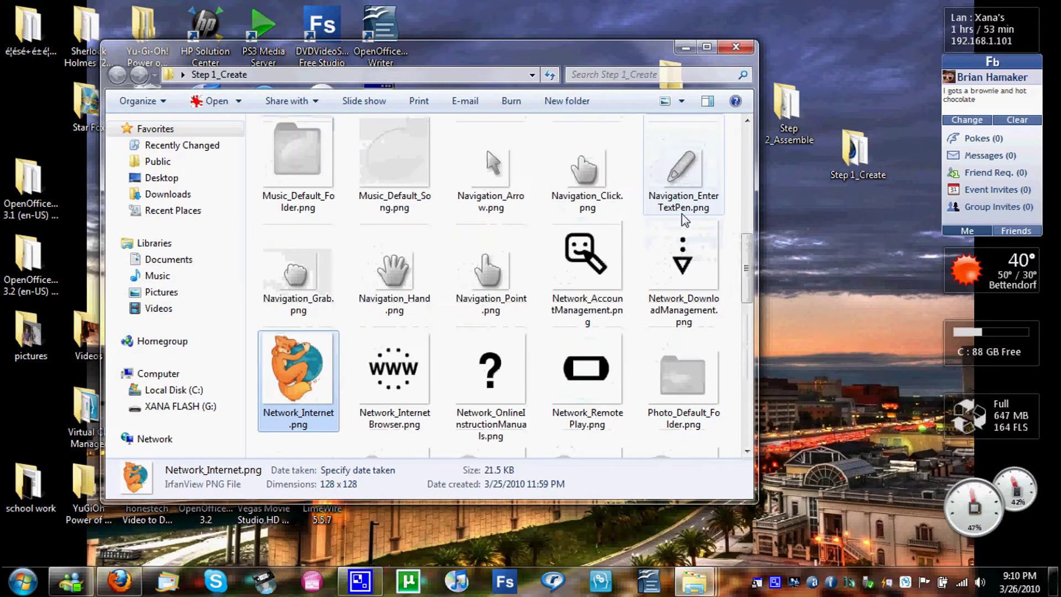
scroll(682, 214, down, 8)
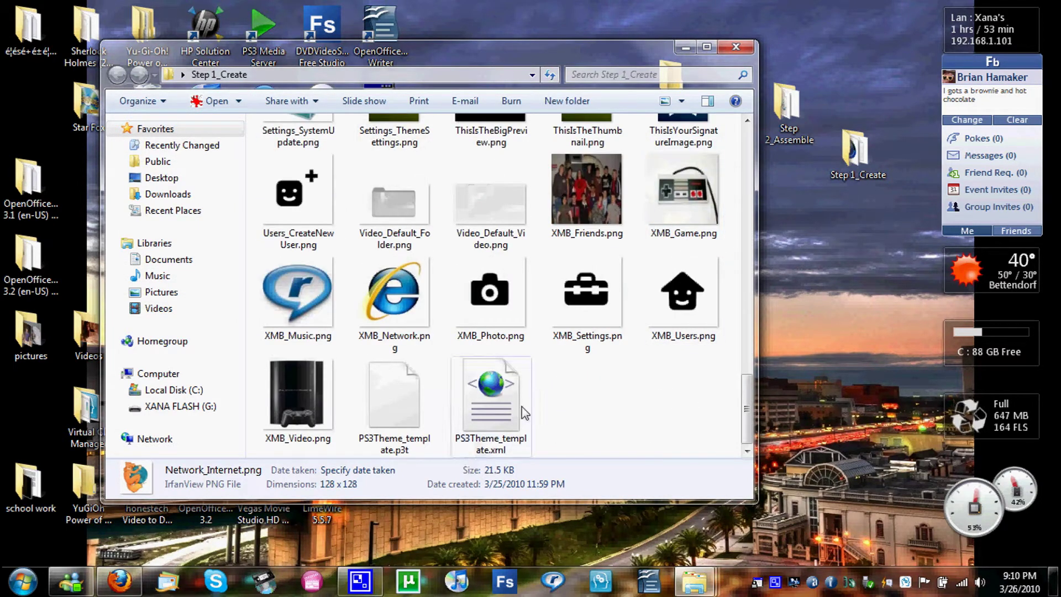
click(394, 426)
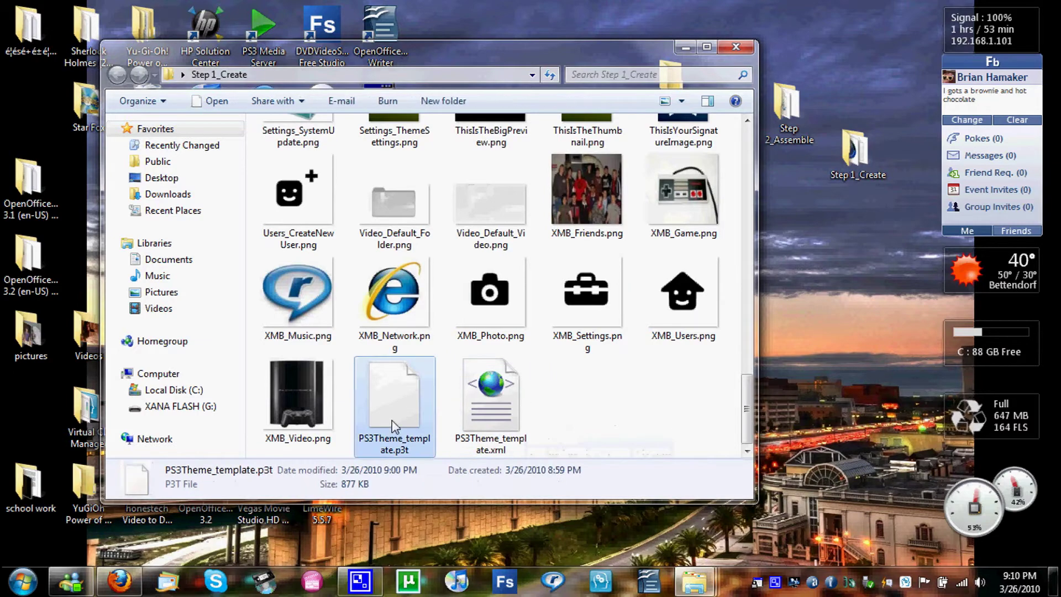
key(Delete)
key(Return)
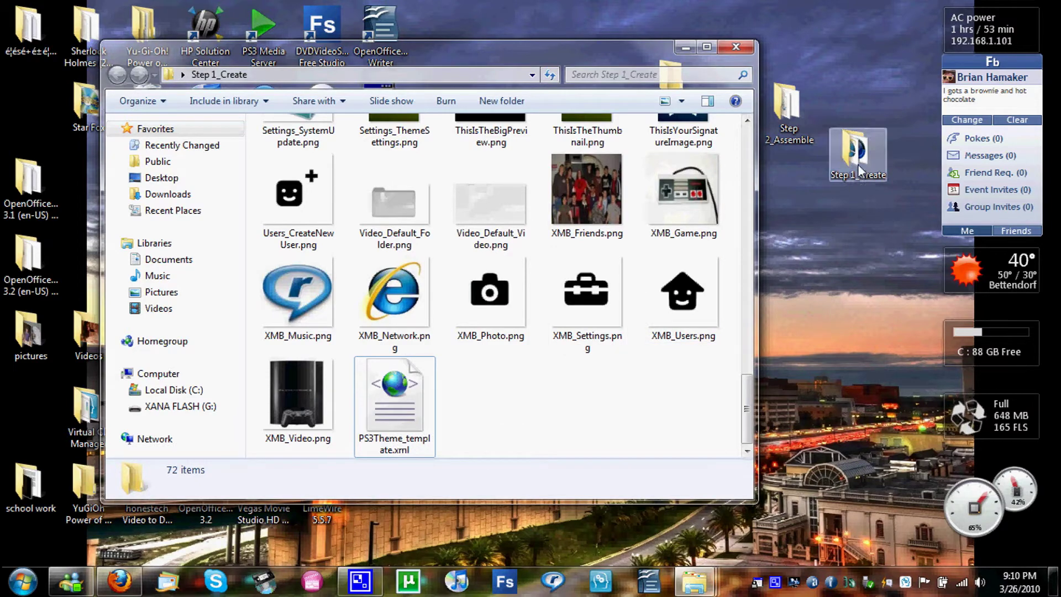
Open Step 2_Assemble and position its window on the right beside Step 1_Create
double_click(778, 127)
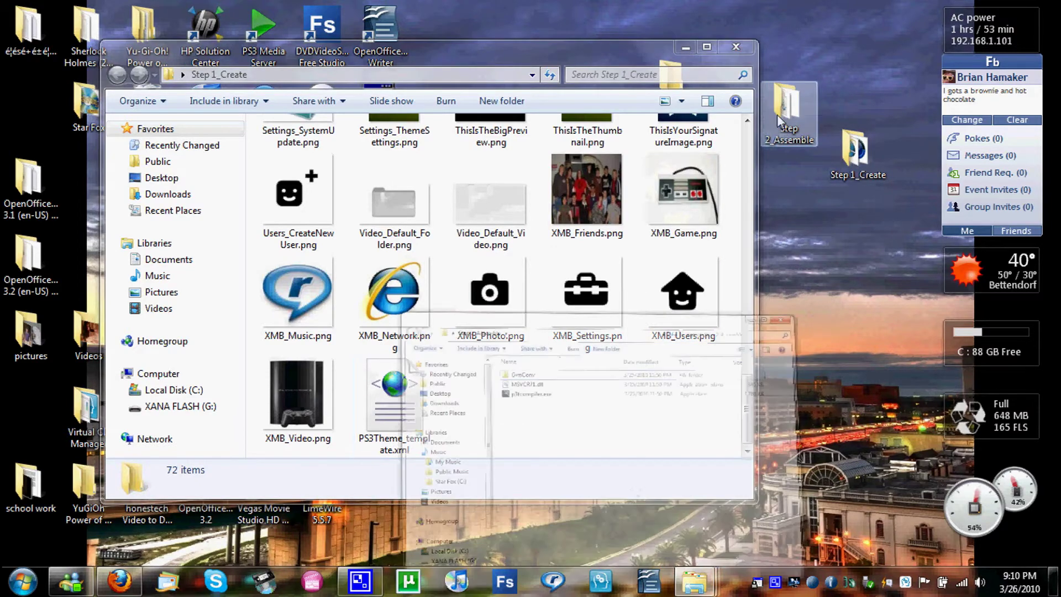
drag(490, 143, 668, 19)
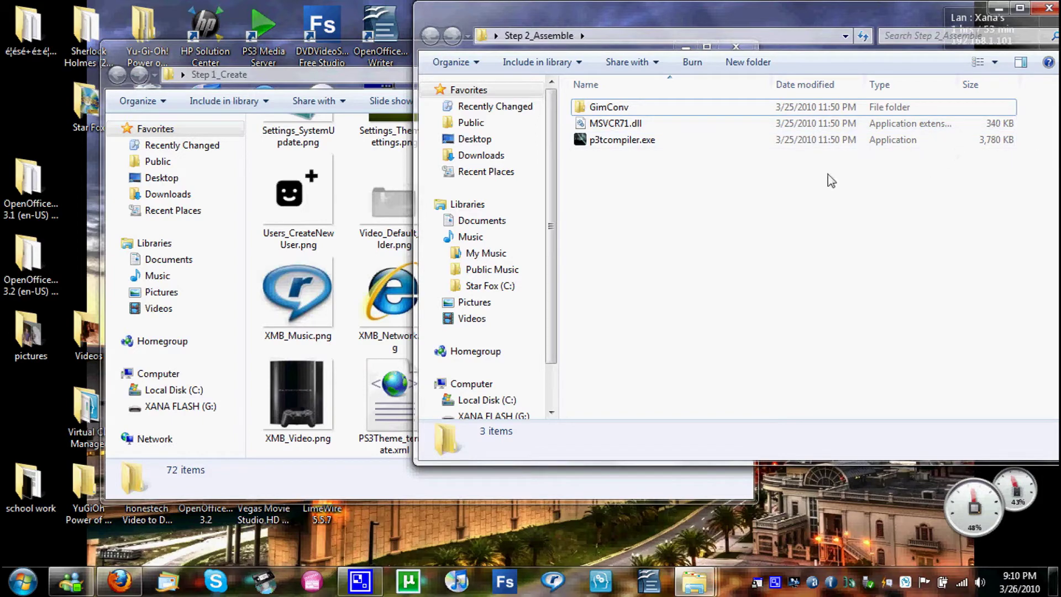
drag(634, 14, 790, 14)
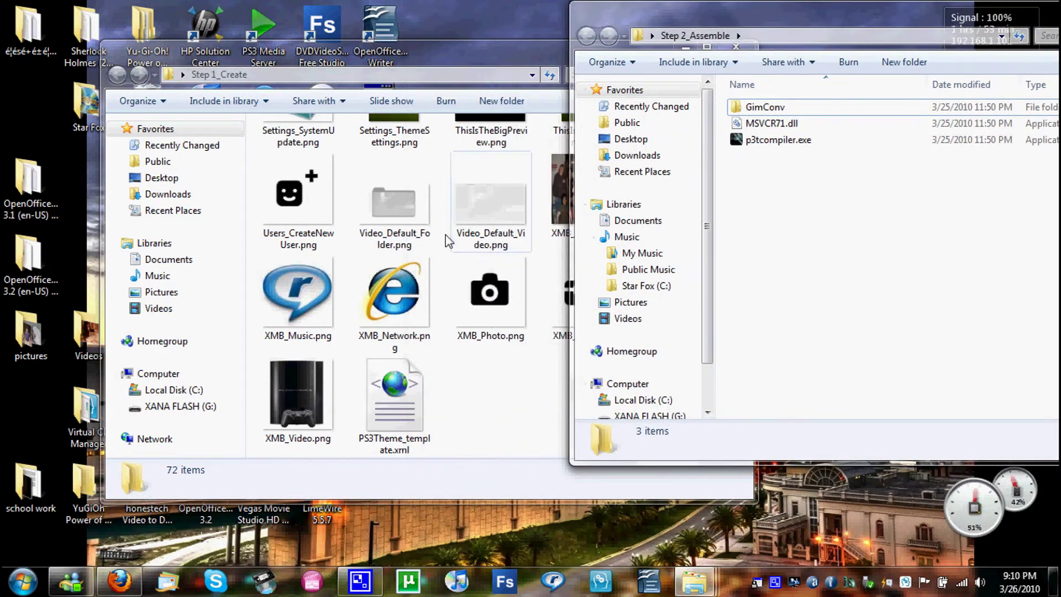
Drop PS3Theme_template.xml onto p3tcompiler.exe to compile the theme, then close the console
click(385, 414)
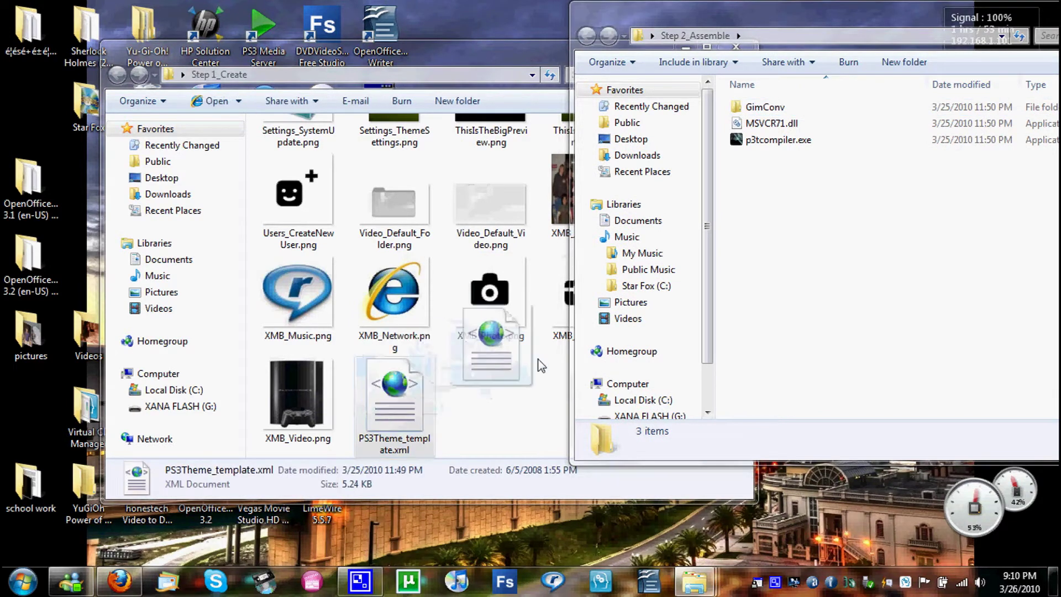
mouse_move(540, 365)
mouse_down()
mouse_move(682, 301)
mouse_move(769, 237)
mouse_move(788, 135)
mouse_move(803, 142)
mouse_up()
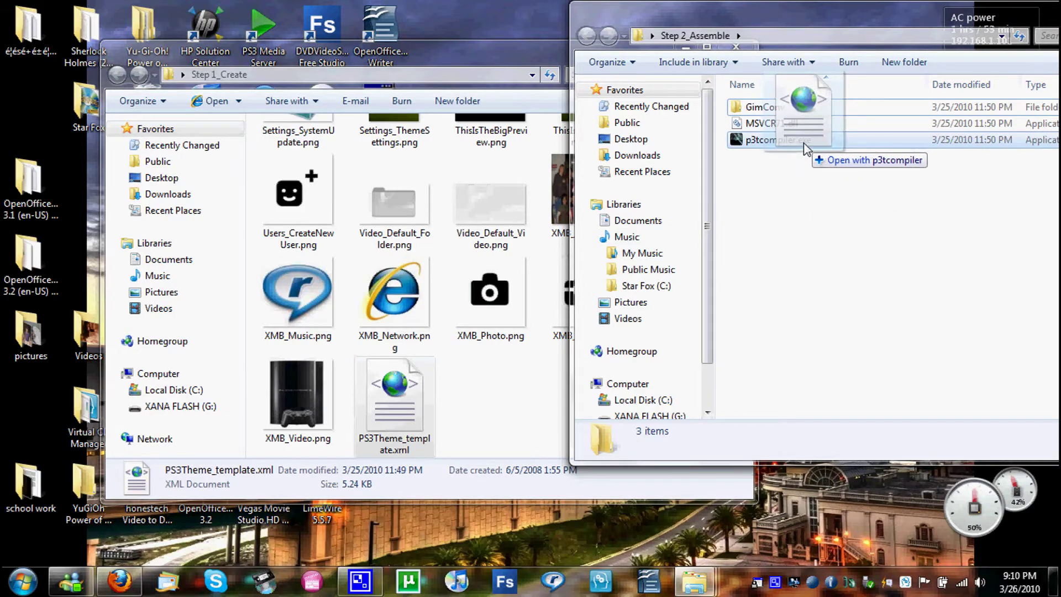
drag(803, 143, 806, 146)
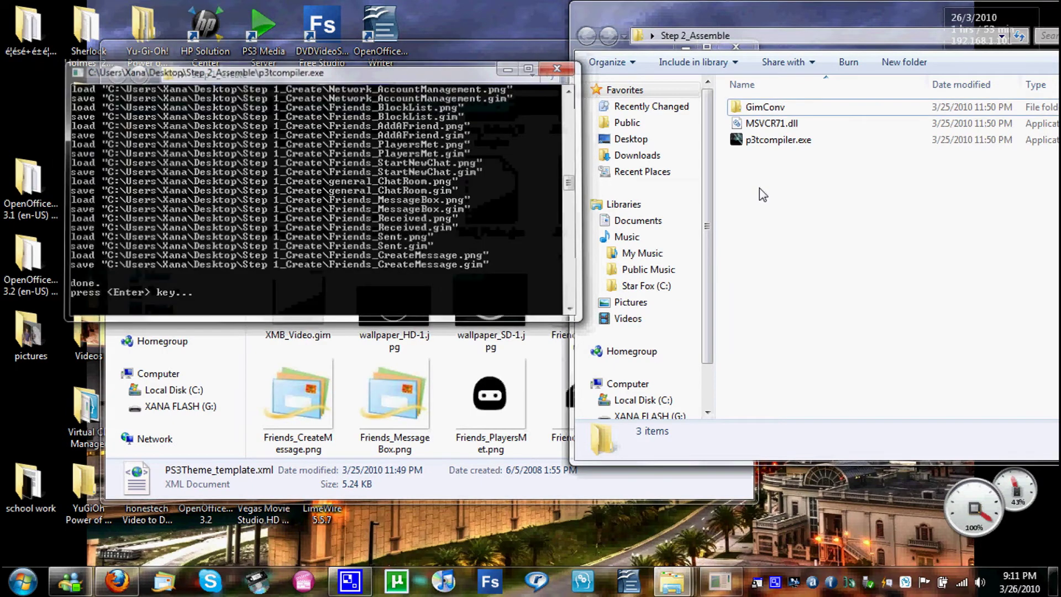
key(Return)
Send the compiled PS3Theme_template.p3t to XANA FLASH (G:) and view the drive's contents
click(456, 52)
drag(456, 52, 285, 35)
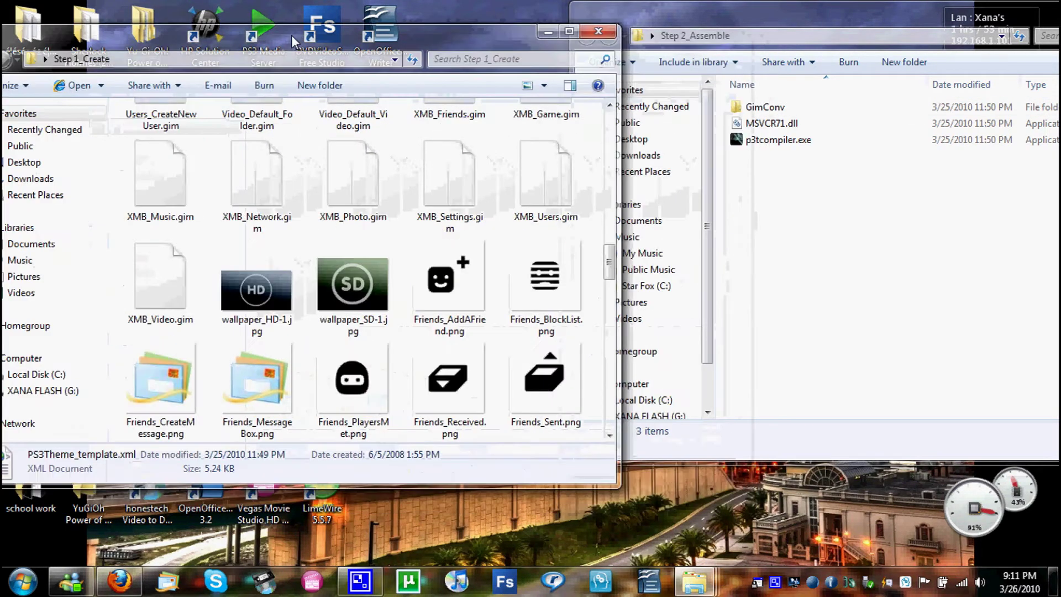
mouse_move(577, 259)
mouse_down()
mouse_move(587, 235)
mouse_move(597, 354)
mouse_move(576, 415)
mouse_up()
click(295, 413)
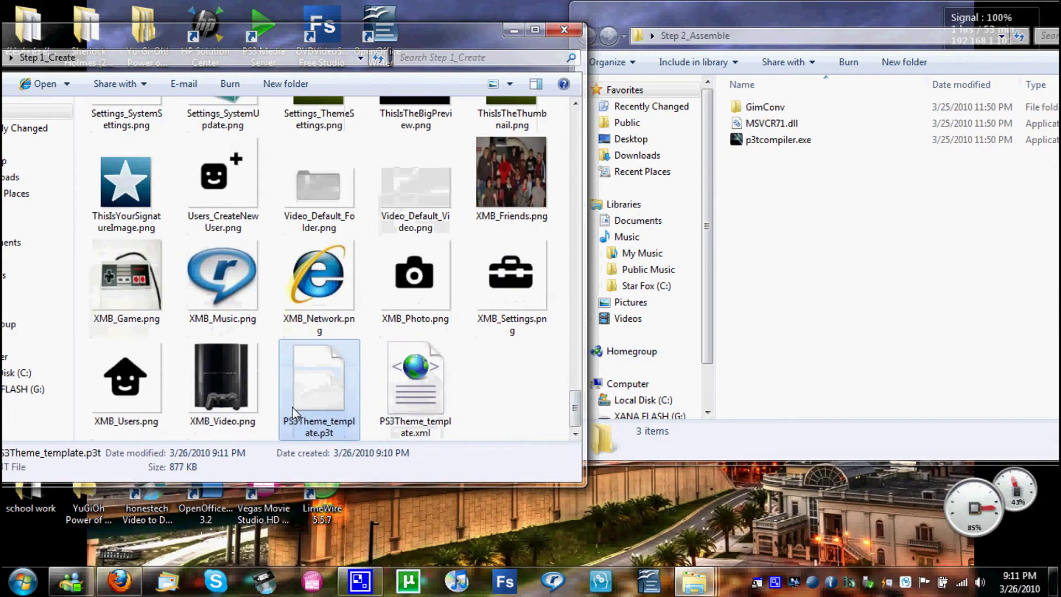
right_click(293, 406)
mouse_move(402, 275)
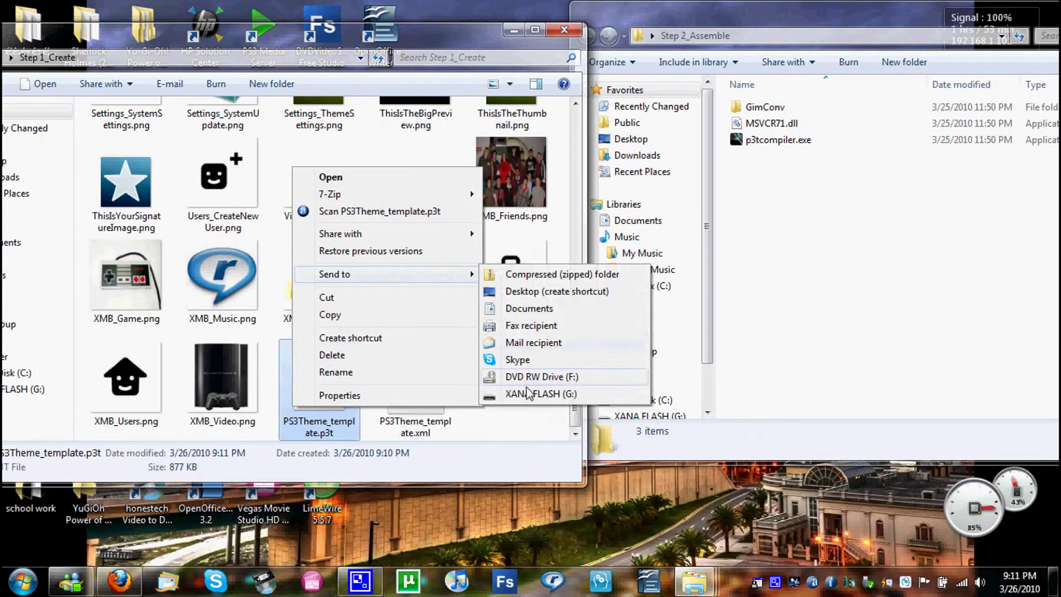
click(528, 394)
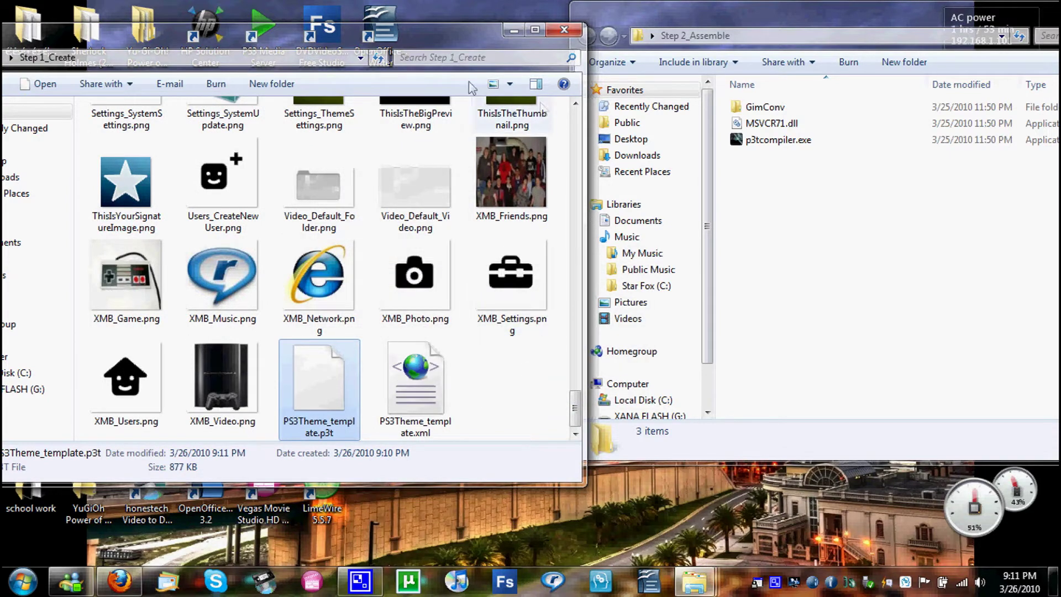
drag(445, 36, 696, 28)
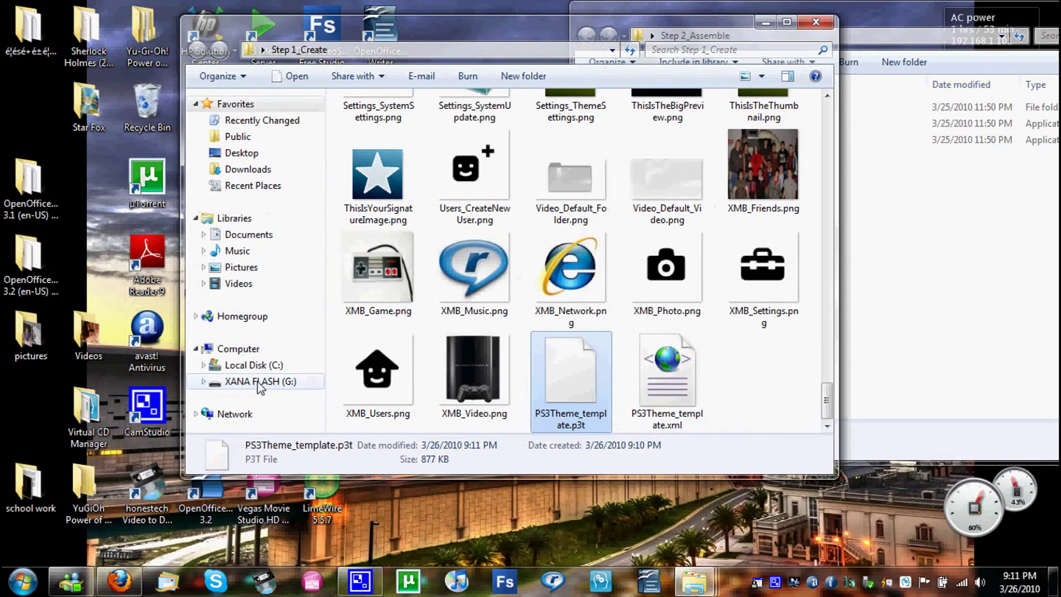
click(257, 382)
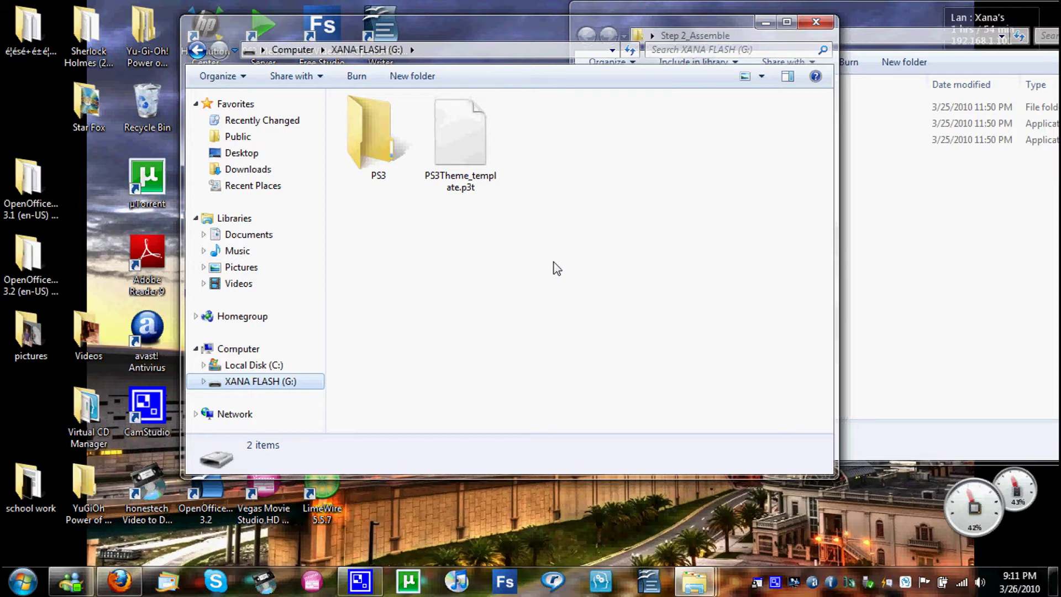
Replace the old PS3 folder on XANA FLASH (G:) with a new empty PS3 folder
click(376, 154)
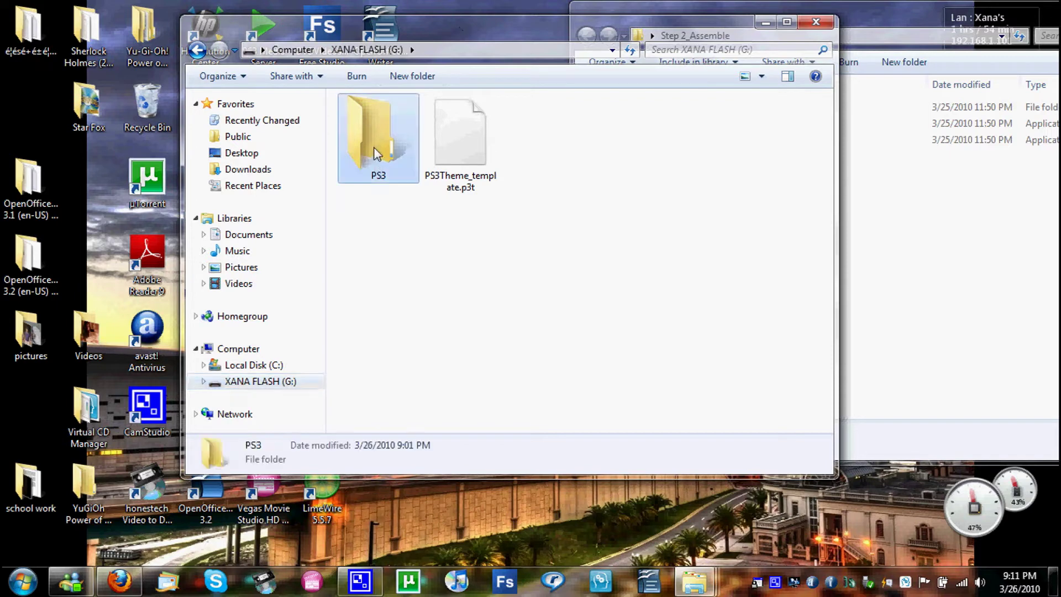
key(Delete)
click(575, 353)
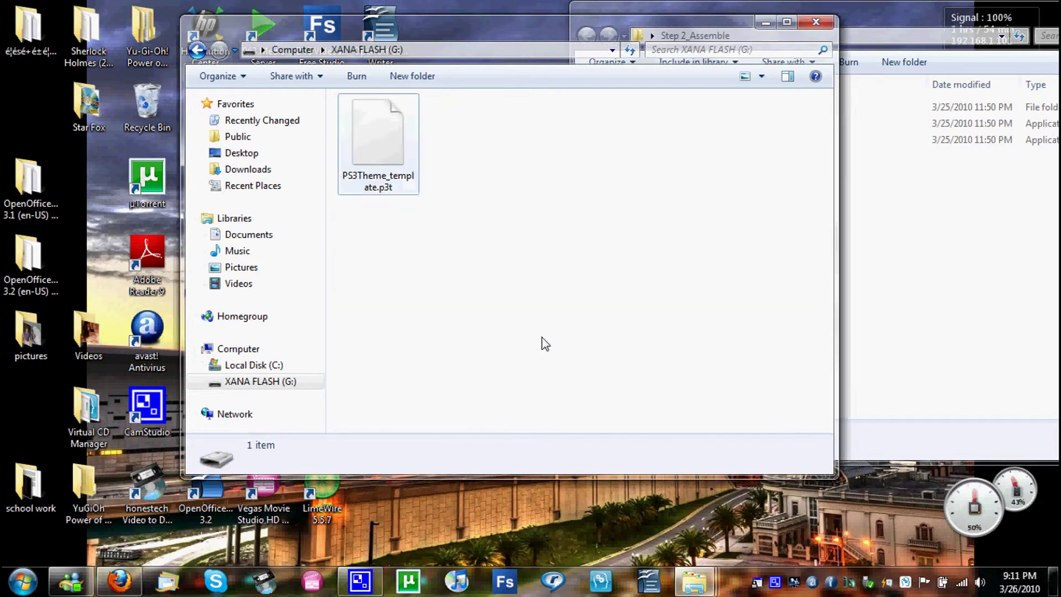
right_click(543, 343)
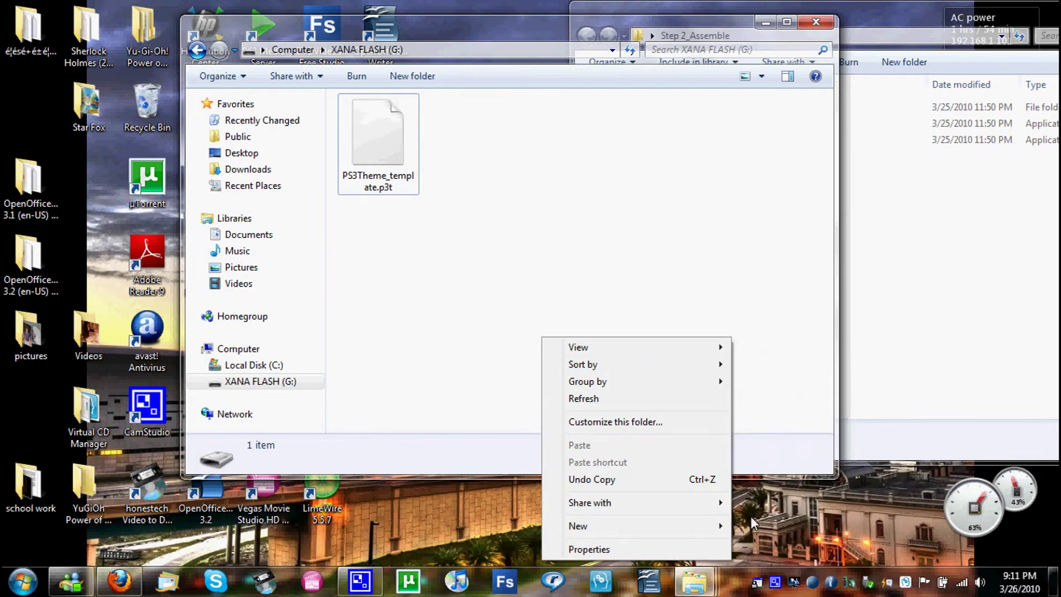
mouse_move(720, 533)
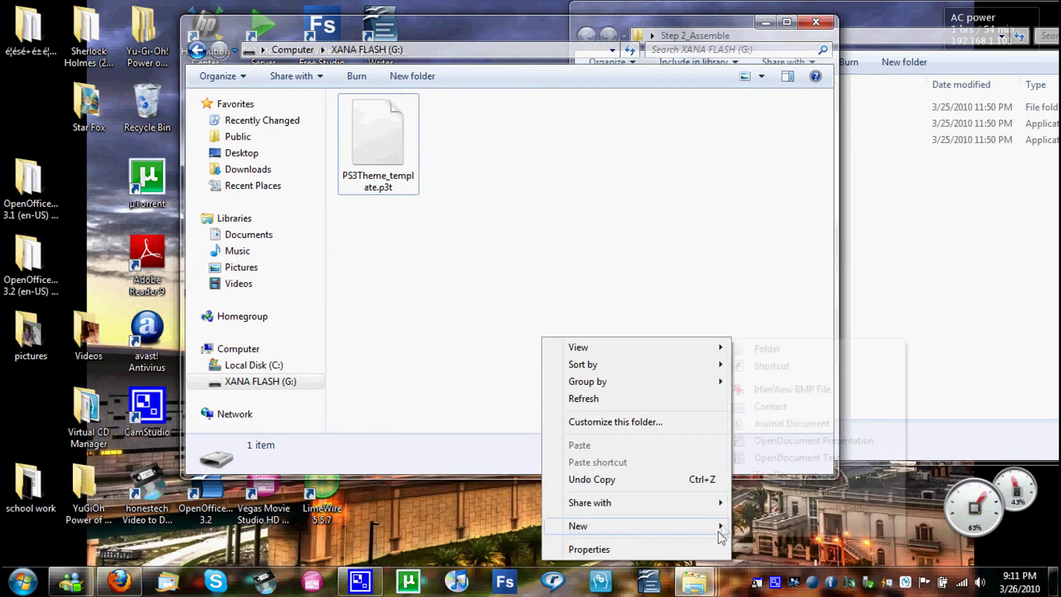
click(800, 355)
text(PS3)
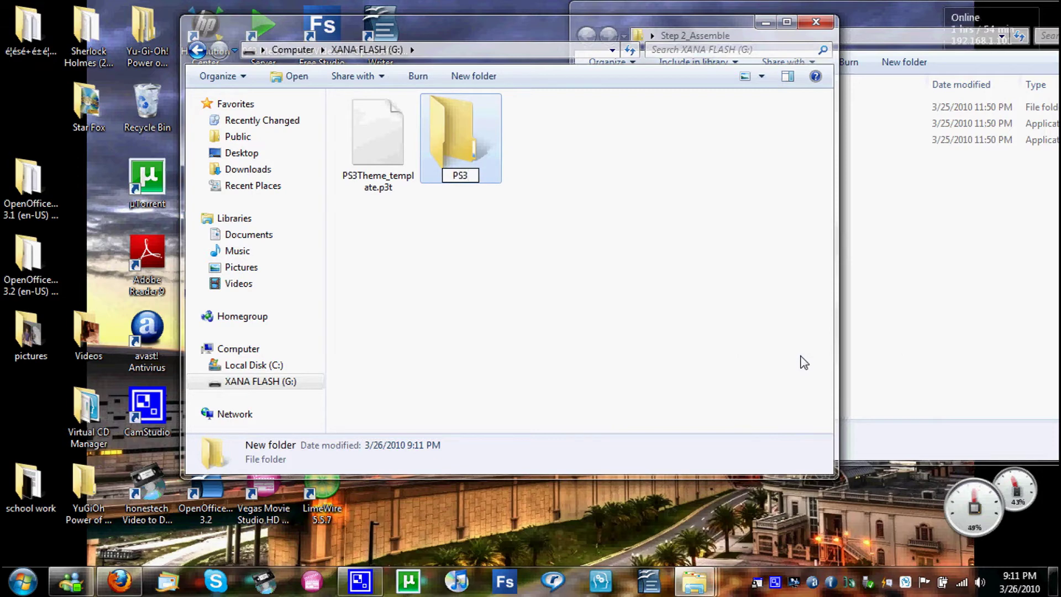
key(Return)
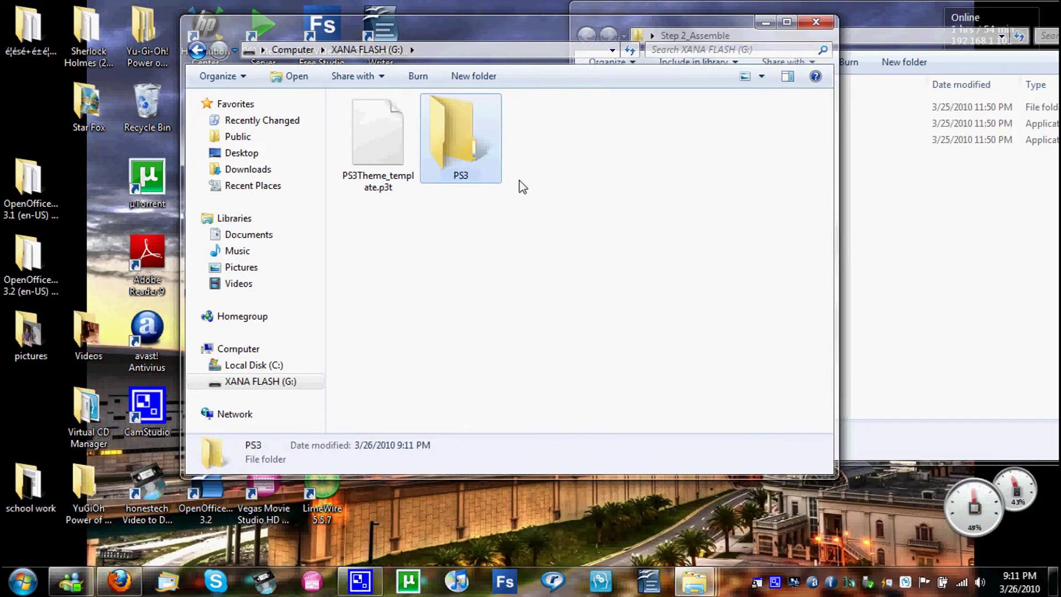
Create a THEME folder inside the new PS3 folder
double_click(478, 180)
right_click(479, 177)
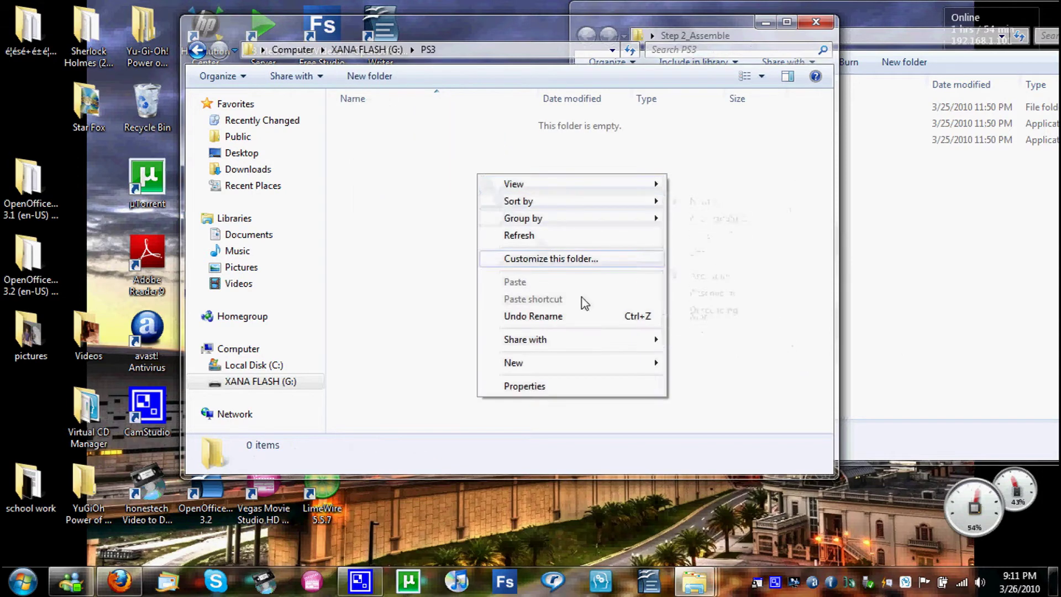
mouse_move(631, 360)
click(685, 361)
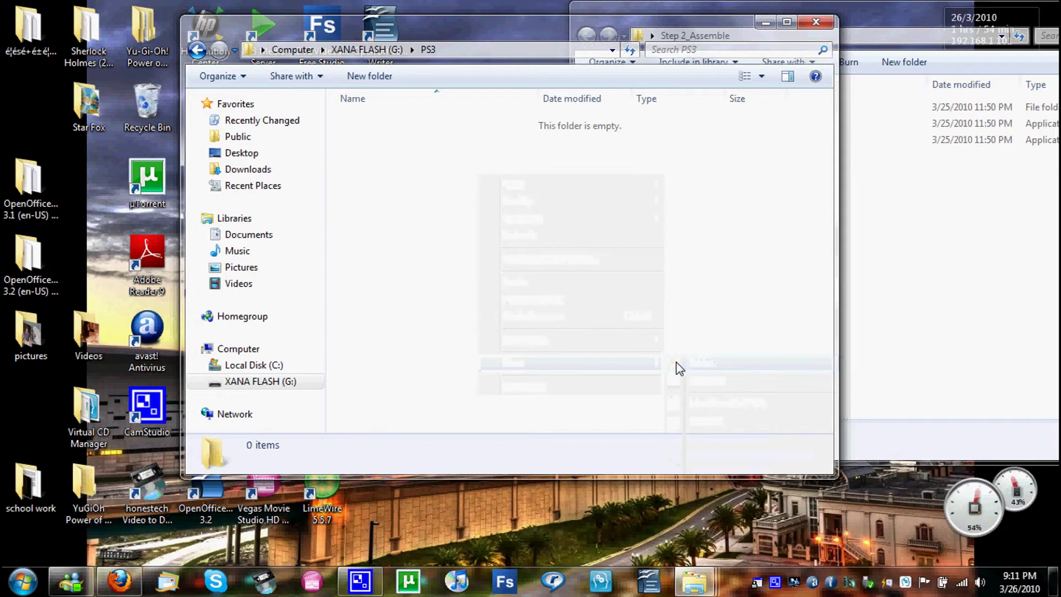
key(Caps_Lock)
text(THEME)
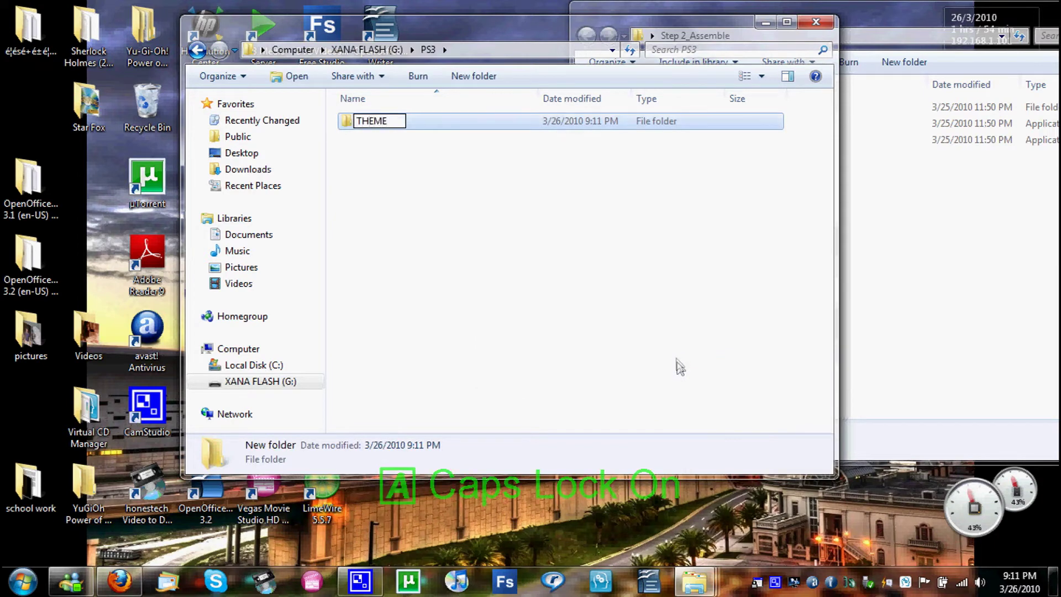
click(679, 368)
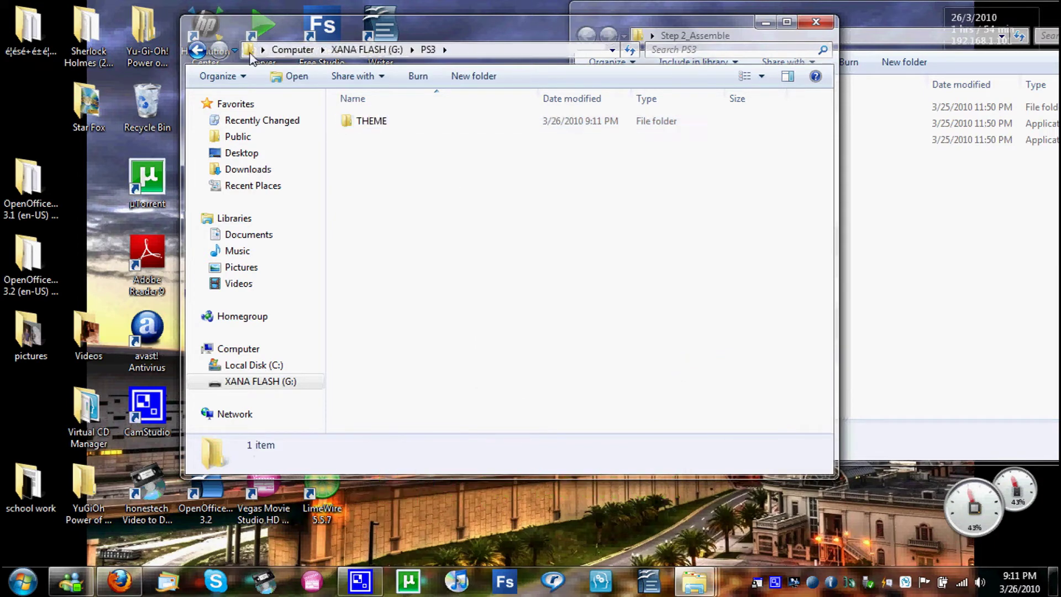
Move PS3Theme_template.p3t from the drive's top level into PS3\THEME
click(197, 50)
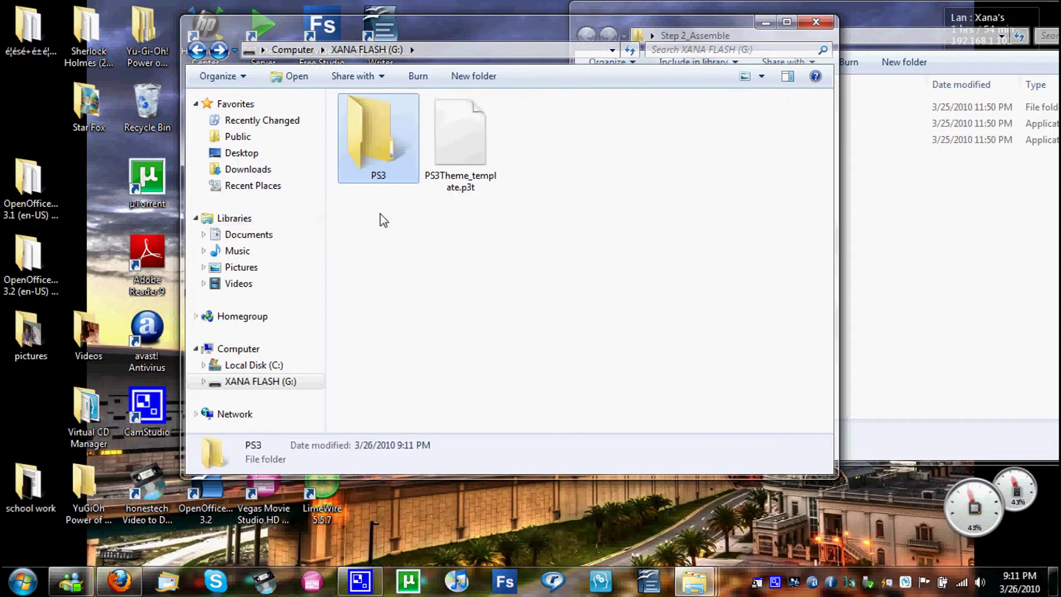
click(454, 188)
drag(454, 187, 367, 160)
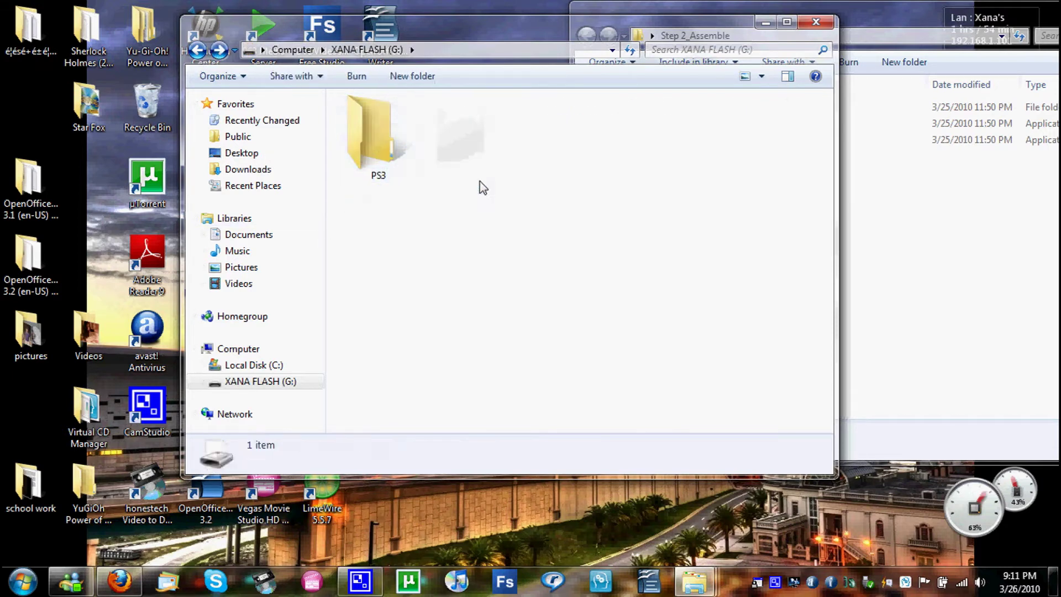
double_click(369, 165)
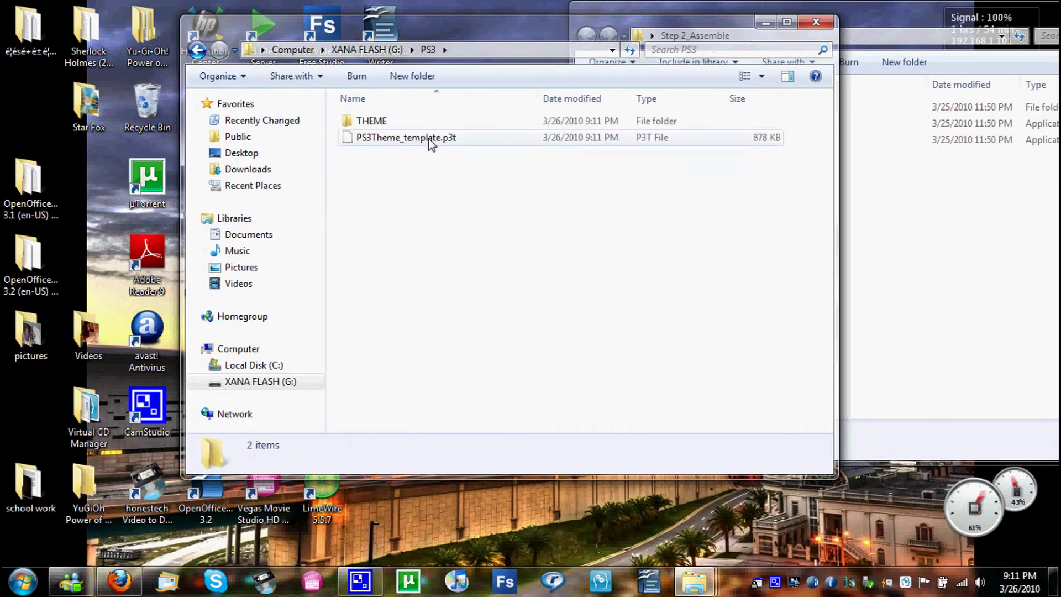
drag(429, 139, 436, 128)
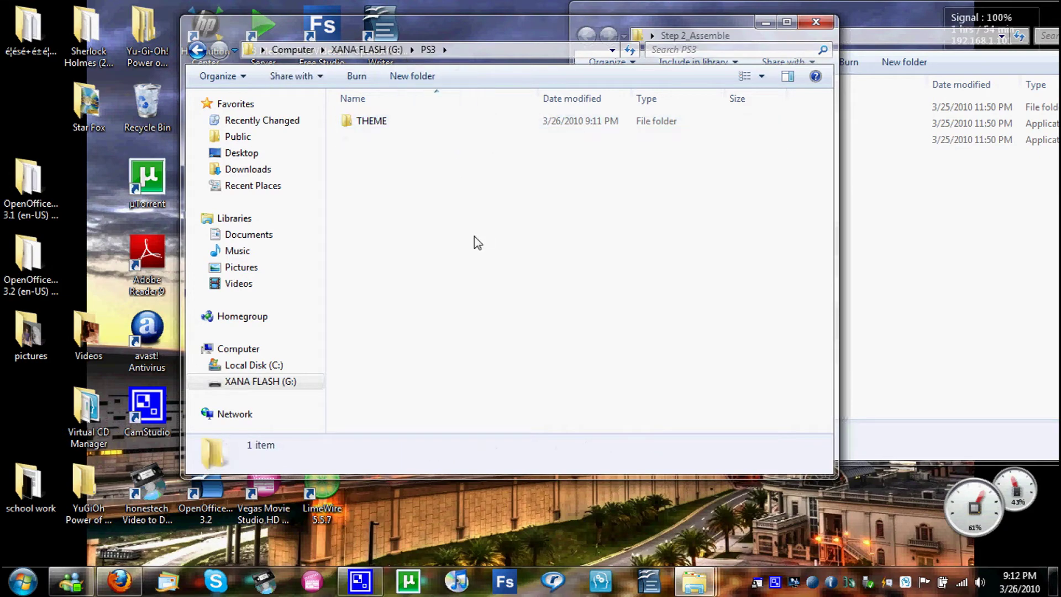